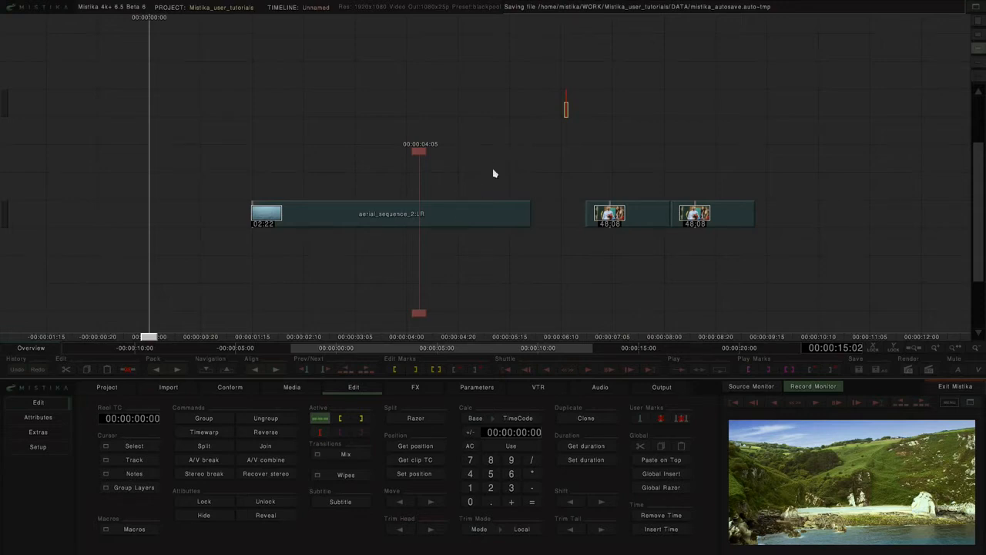
Step: Break the aerial_sequence_2 stereo clip into separate left-eye and right-eye clips
{"action": "mouse_move", "coordinate": [471, 217]}
{"action": "left_mouse_down"}
{"action": "mouse_move", "coordinate": [479, 197]}
{"action": "mouse_move", "coordinate": [480, 231]}
{"action": "mouse_move", "coordinate": [484, 217]}
{"action": "left_mouse_up"}
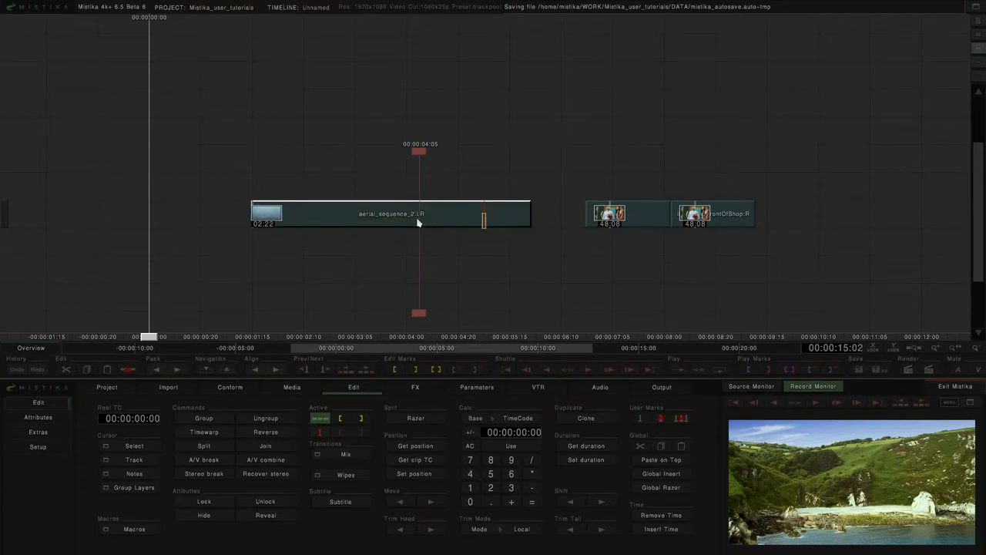
{"action": "left_click_drag", "start_coordinate": [418, 314], "coordinate": [378, 279]}
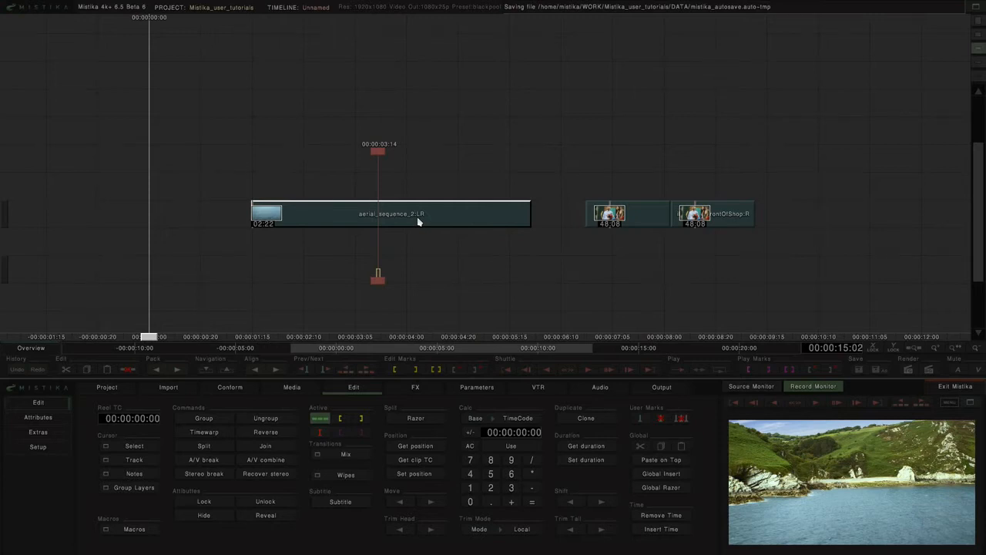
{"action": "left_click", "coordinate": [349, 390]}
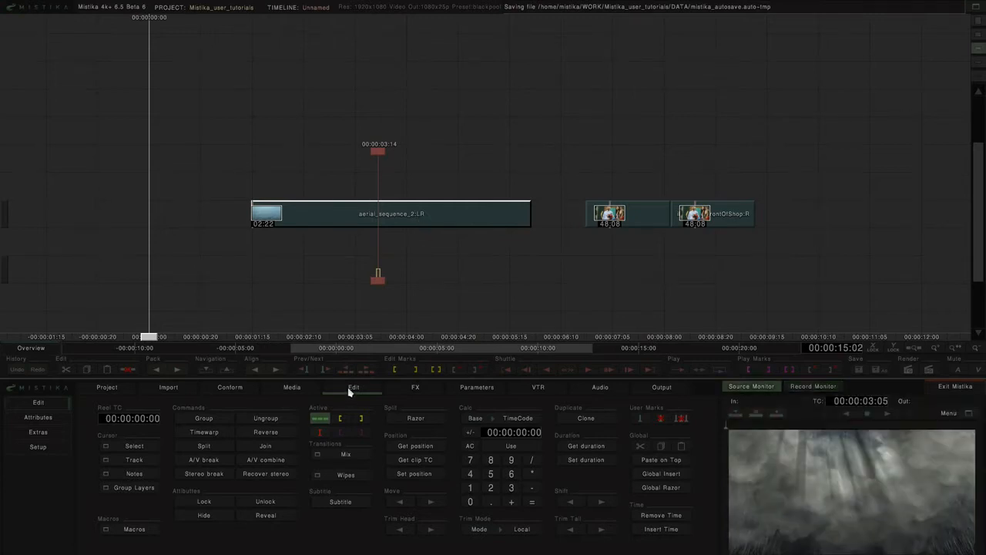
{"action": "left_click", "coordinate": [212, 477]}
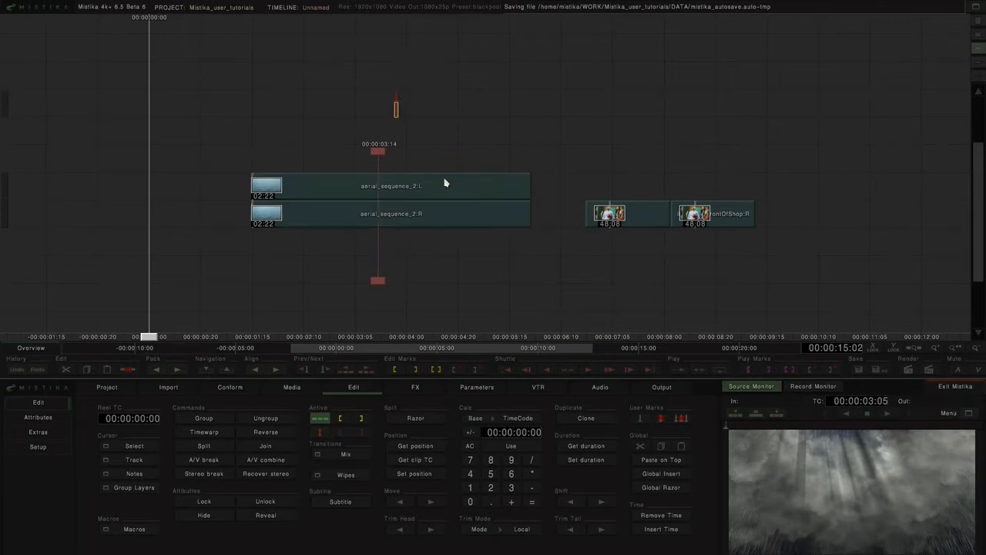
Step: Shift the left-eye aerial_sequence_2 clip up and back, and recombine both eyes into one stereo clip with Recover stereo
{"action": "left_click_drag", "start_coordinate": [445, 180], "coordinate": [455, 161]}
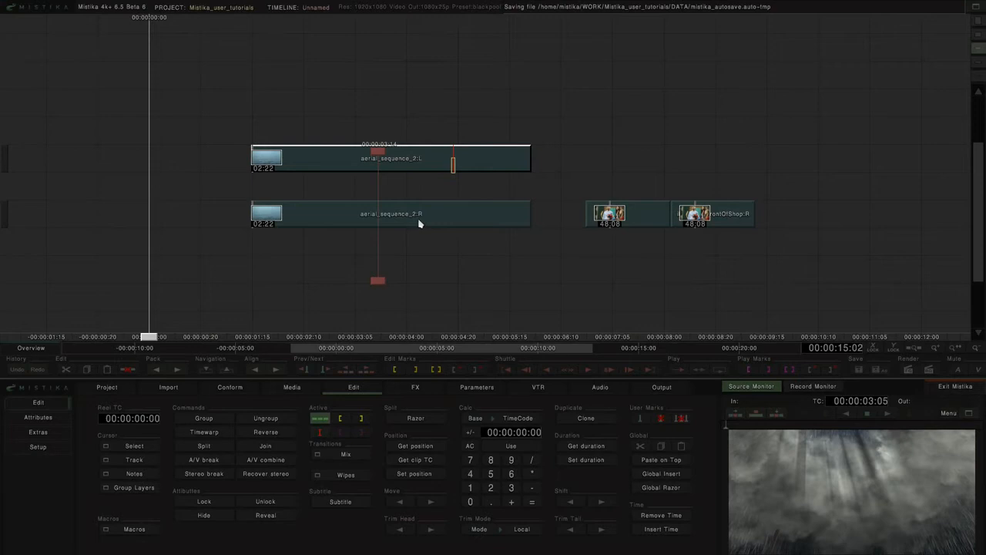
{"action": "left_click_drag", "start_coordinate": [430, 166], "coordinate": [430, 189]}
{"action": "left_click_drag", "start_coordinate": [423, 115], "coordinate": [445, 268]}
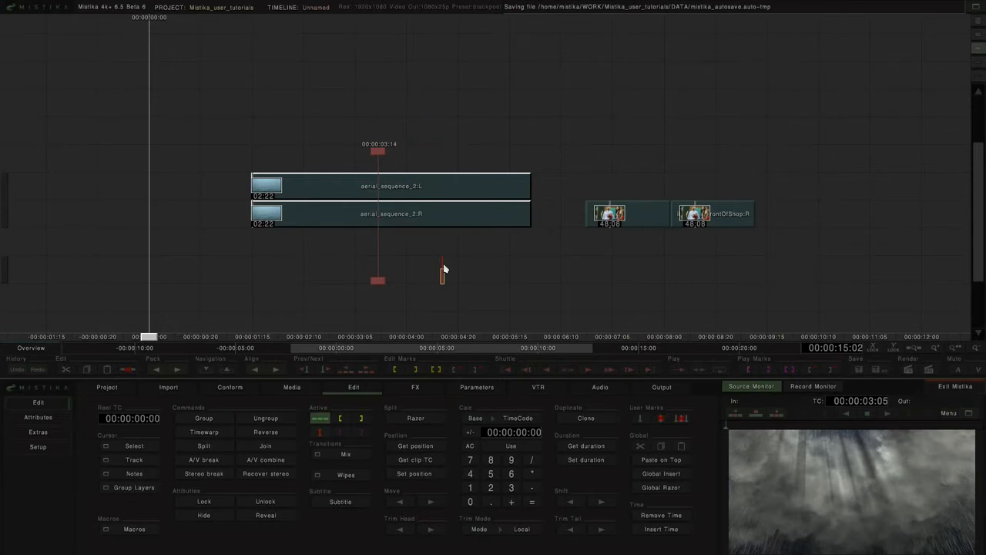
{"action": "left_click", "coordinate": [256, 477]}
Step: Stack the ibc_boyInFrontOfShop left-eye clip directly above its right-eye clip, aligned in time
{"action": "left_click_drag", "start_coordinate": [573, 172], "coordinate": [394, 168]}
{"action": "scroll", "coordinate": [468, 170], "scroll_direction": "up", "scroll_amount": 2}
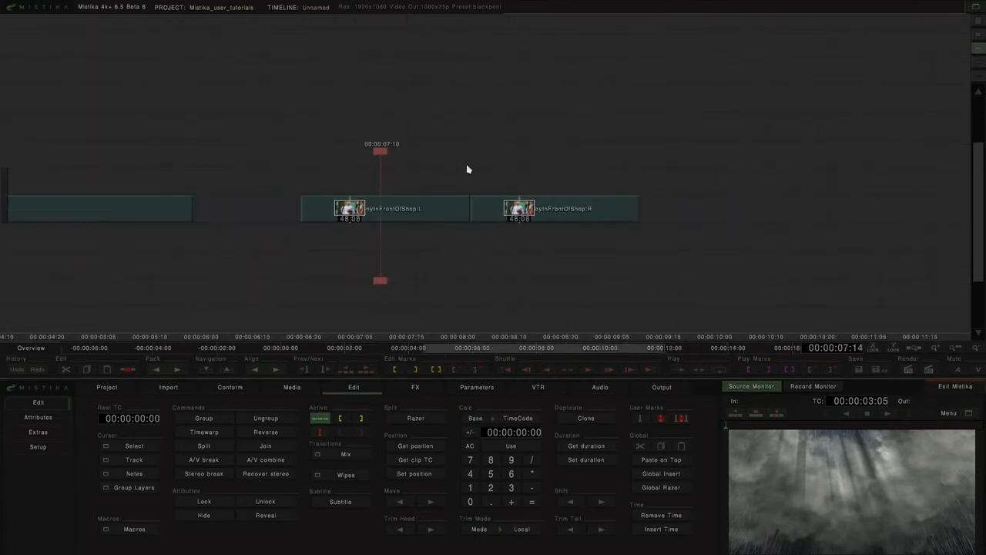
{"action": "scroll", "coordinate": [467, 168], "scroll_direction": "up", "scroll_amount": 1}
{"action": "left_click_drag", "start_coordinate": [431, 212], "coordinate": [504, 187]}
{"action": "left_click_drag", "start_coordinate": [479, 140], "coordinate": [626, 271]}
{"action": "key", "text": "a"}
{"action": "left_click", "coordinate": [455, 133]}
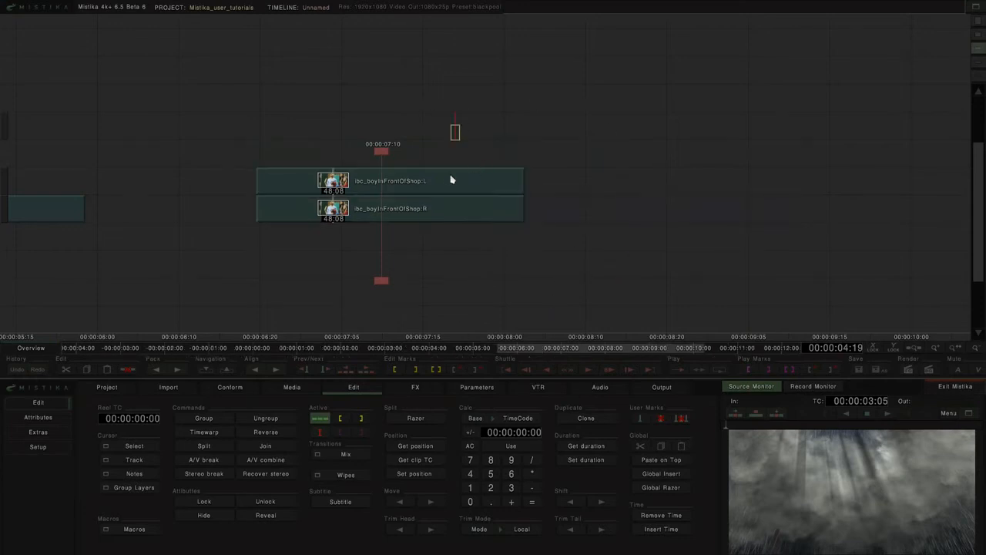
Step: Apply a Stereo 3D effect over both ibc_boyInFrontOfShop clips
{"action": "left_click", "coordinate": [448, 186]}
{"action": "left_click", "coordinate": [438, 214]}
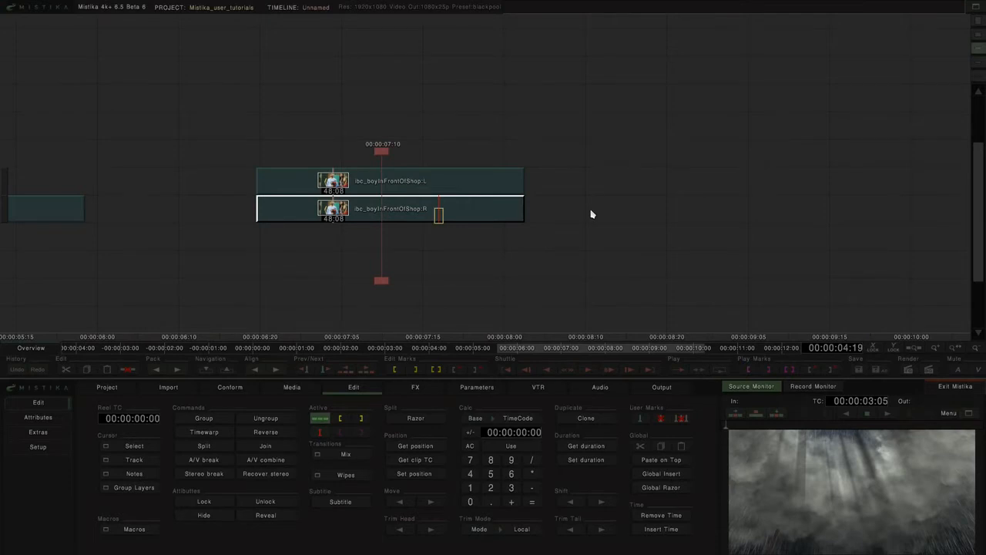
{"action": "left_click_drag", "start_coordinate": [419, 136], "coordinate": [455, 267]}
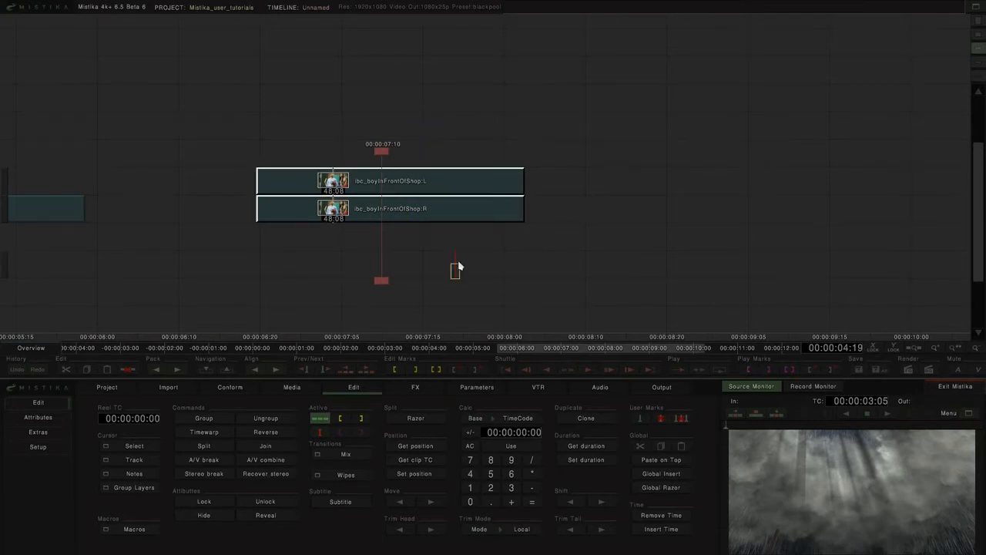
{"action": "left_click", "coordinate": [416, 390]}
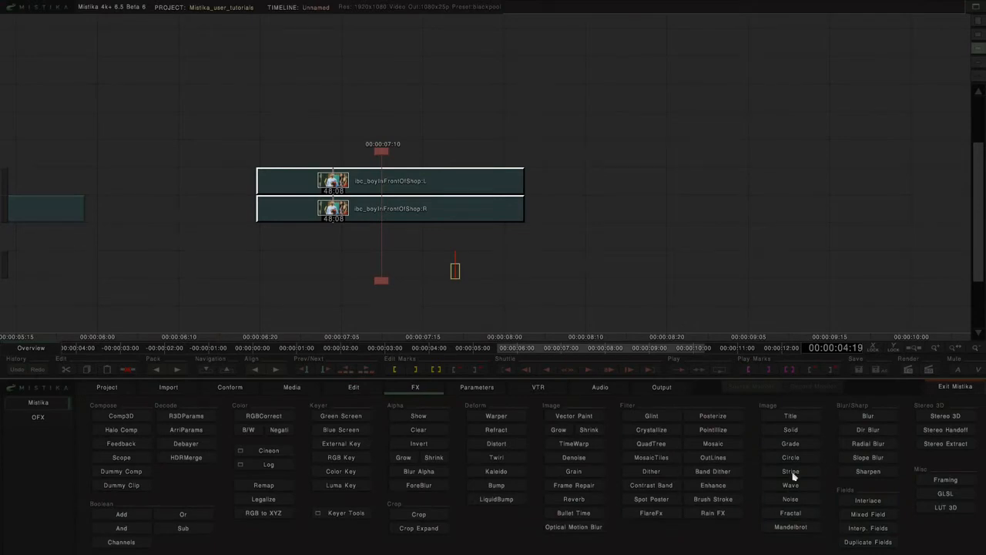
{"action": "left_click", "coordinate": [948, 416]}
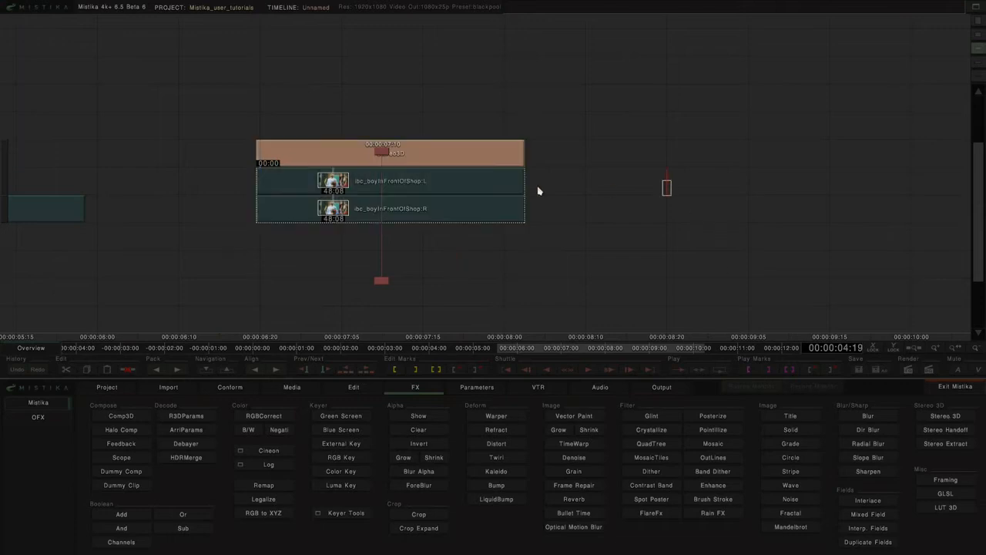
Step: Open the Stereo3D effect for editing at timecode 00:00:07:12, with the stereo display on Right Eye and live output on Interlaced Odd
{"action": "left_click_drag", "start_coordinate": [383, 153], "coordinate": [398, 128]}
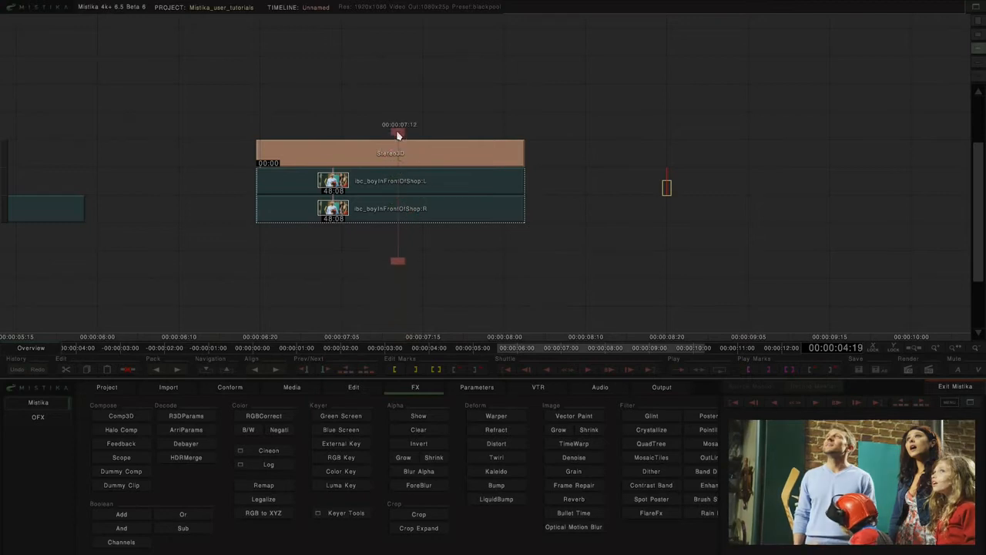
{"action": "double_click", "coordinate": [436, 151]}
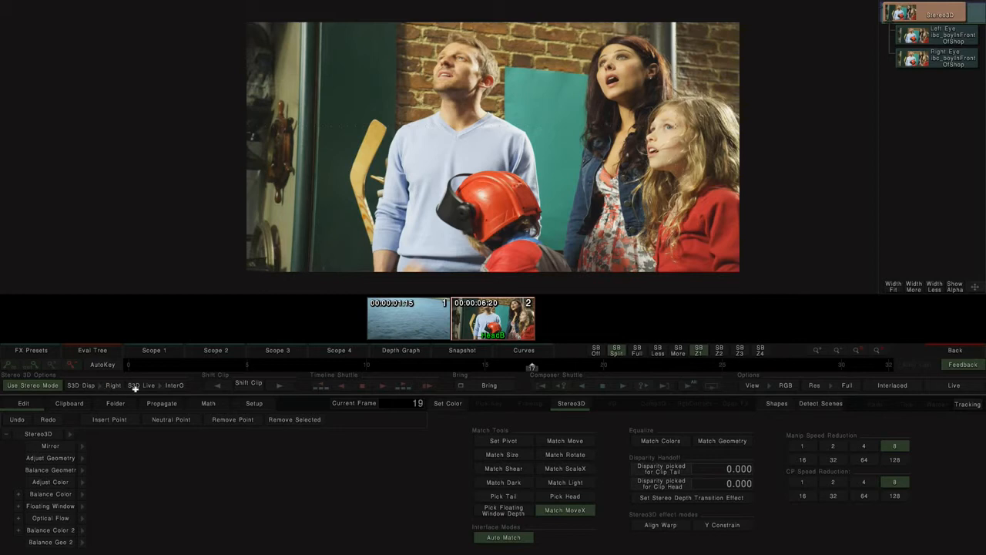
{"action": "left_click", "coordinate": [107, 388]}
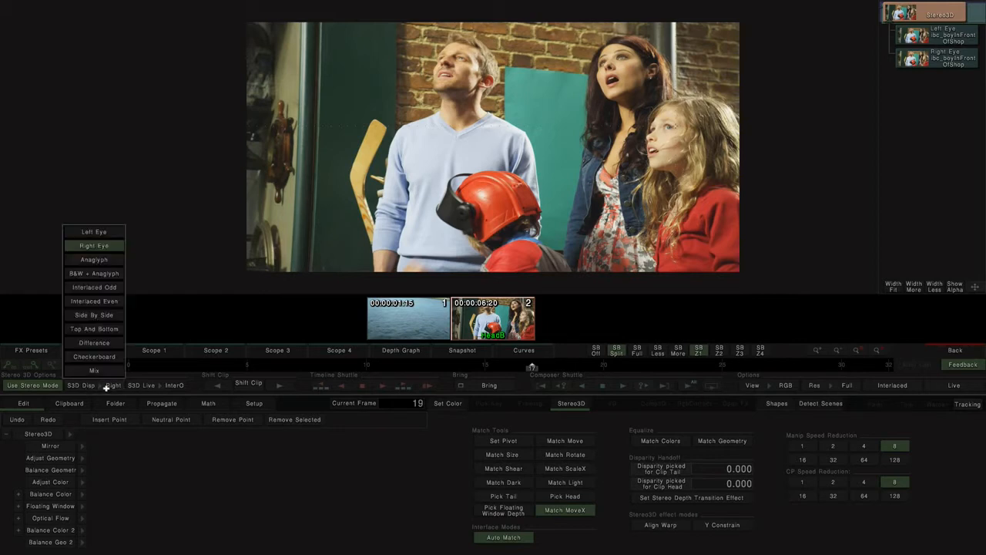
{"action": "left_click", "coordinate": [103, 247]}
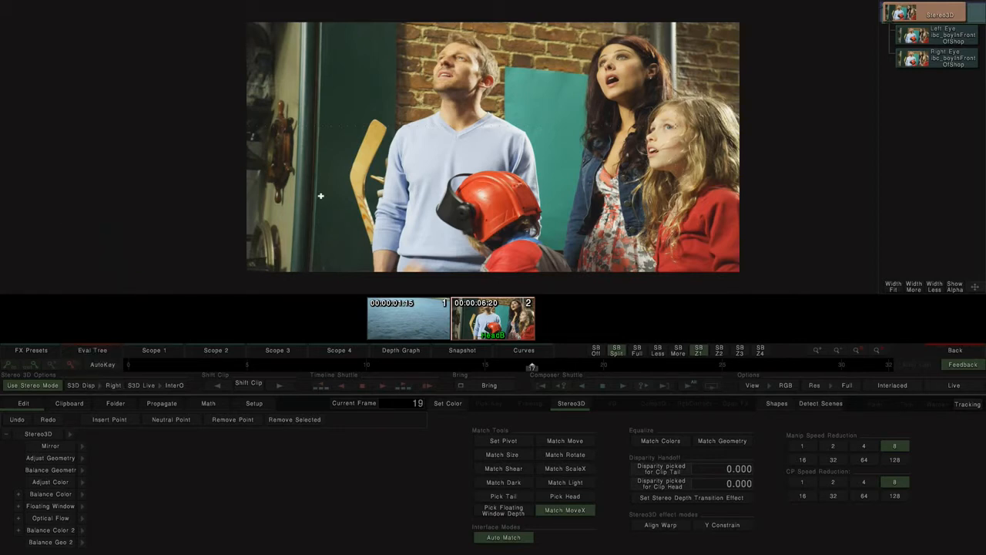
{"action": "left_click", "coordinate": [149, 385]}
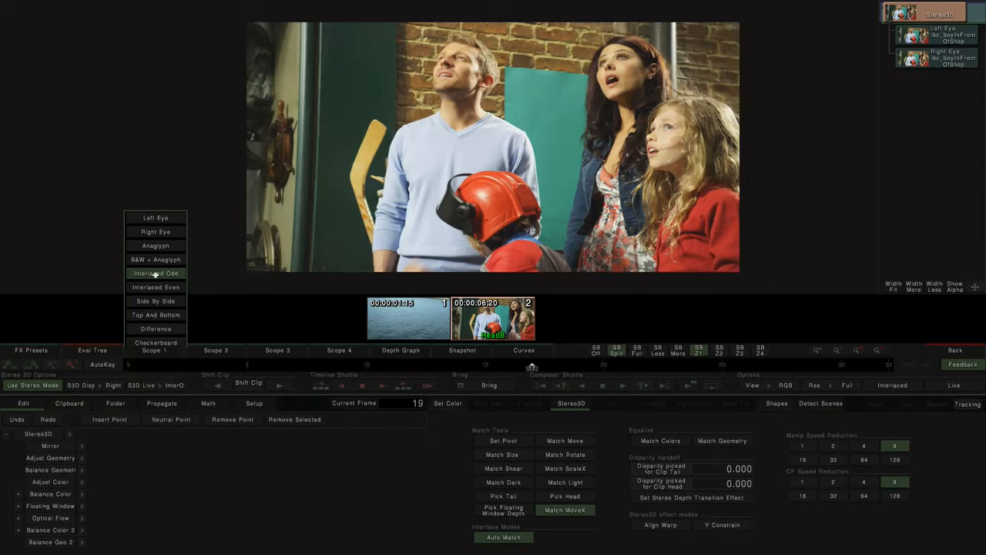
{"action": "left_click", "coordinate": [156, 274]}
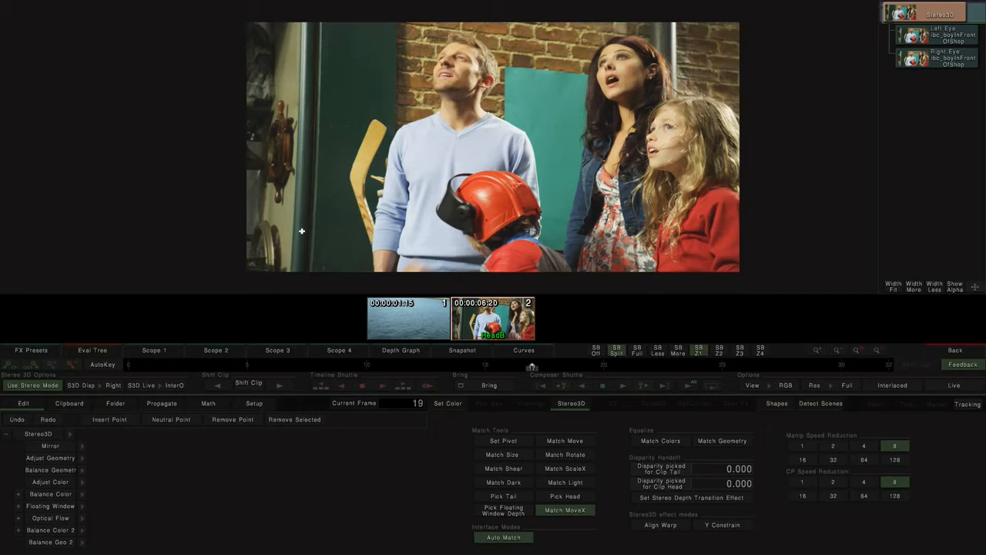
Step: Alternate the stereo display repeatedly between the left and right eyes to compare the two images
{"action": "key", "text": "e"}
{"action": "key", "text": "e"}
{"action": "key", "text": "e"}
{"action": "key", "text": "e"}
{"action": "key", "text": "e"}
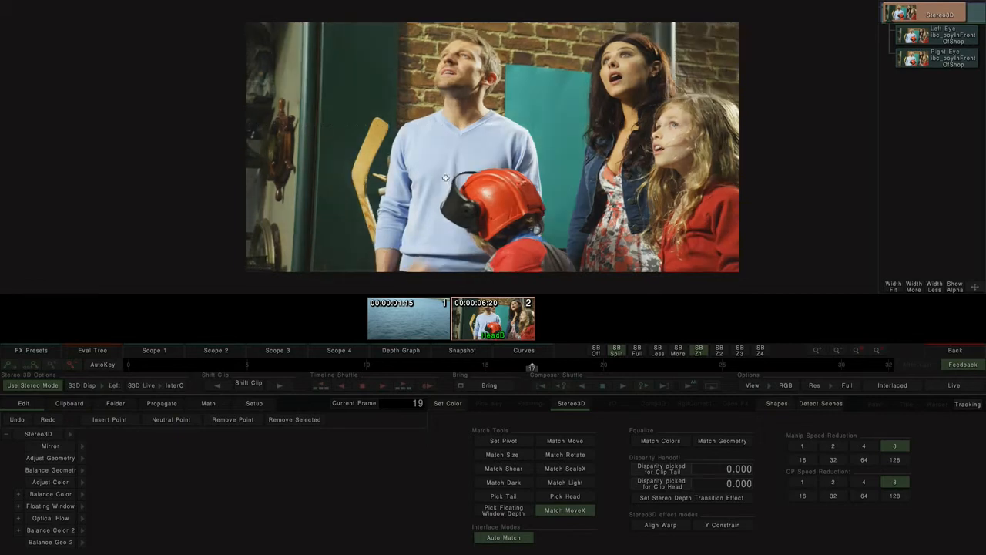
{"action": "key", "text": "e"}
{"action": "key", "text": "e"}
{"action": "key", "text": "e"}
{"action": "key", "text": "e"}
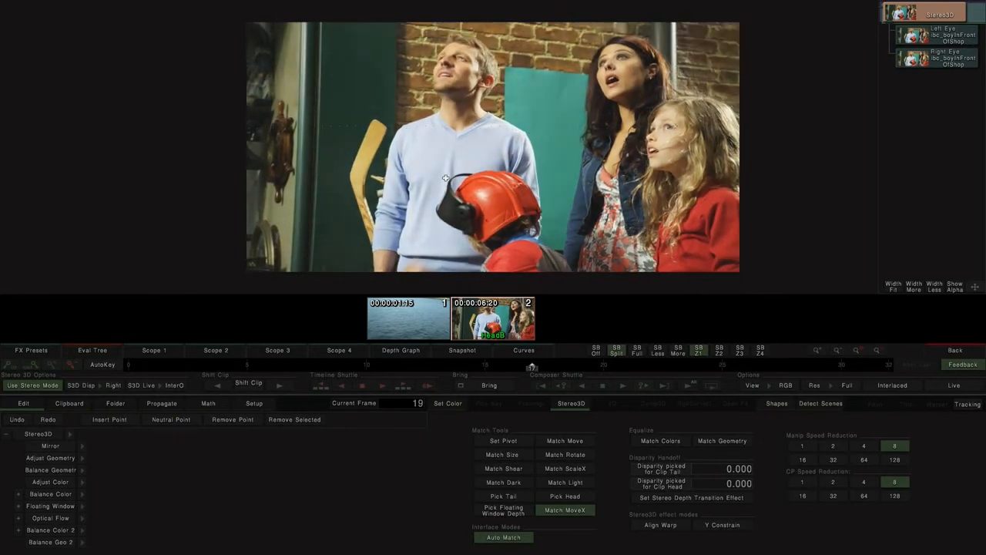
{"action": "key", "text": "e"}
{"action": "key", "text": "e"}
{"action": "key", "text": "e"}
{"action": "key", "text": "e"}
{"action": "key", "text": "e"}
{"action": "key", "text": "e"}
{"action": "key", "text": "e"}
{"action": "key", "text": "e"}
{"action": "key", "text": "e"}
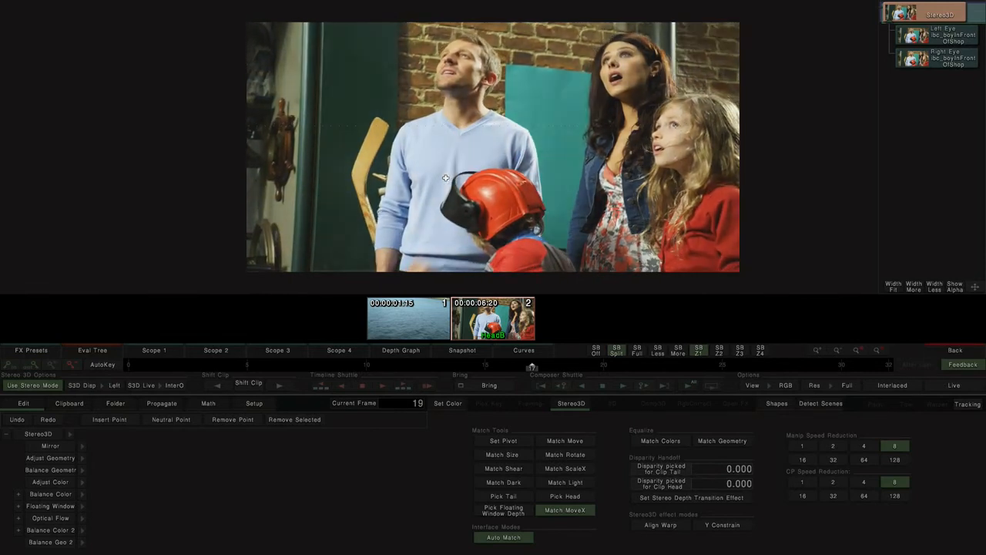
{"action": "key", "text": "e"}
{"action": "key", "text": "e"}
{"action": "key", "text": "e"}
{"action": "key", "text": "e"}
{"action": "key", "text": "e"}
{"action": "key", "text": "e"}
{"action": "key", "text": "e"}
{"action": "key", "text": "e"}
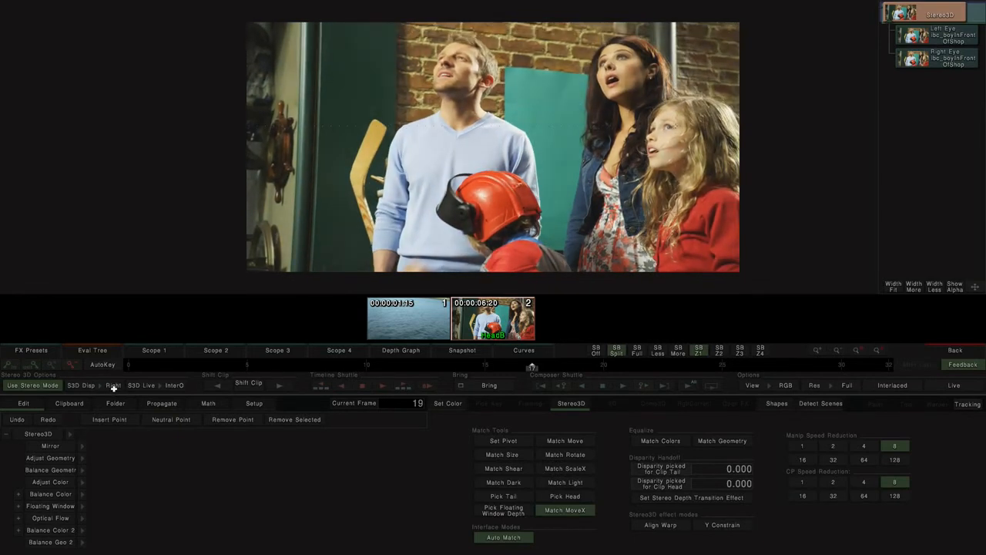
{"action": "key", "text": "e"}
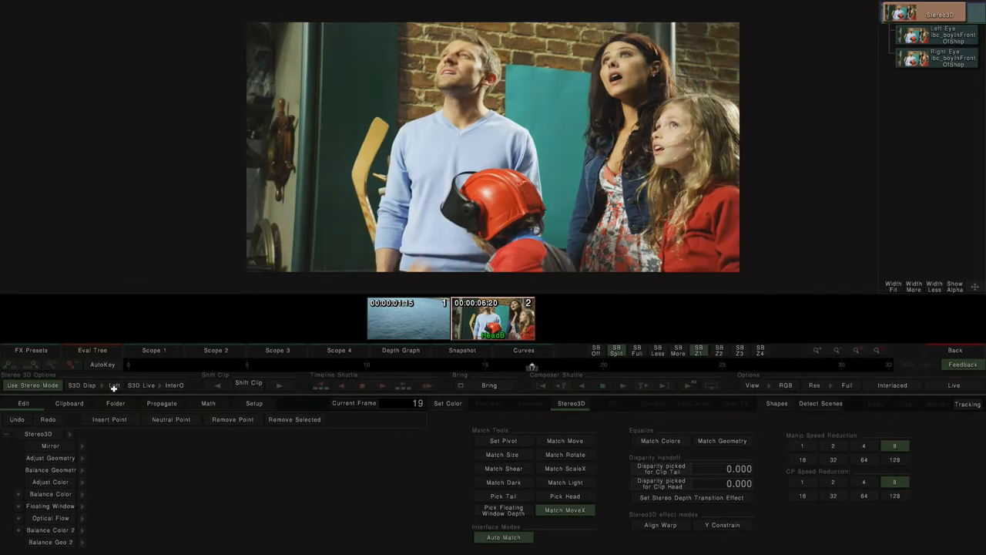
{"action": "key", "text": "e"}
{"action": "key", "text": "e"}
{"action": "key", "text": "e"}
{"action": "key", "text": "e"}
Step: Preview the pair in anaglyph, black-and-white anaglyph, checkerboard and side-by-side modes, and return the display to Left Eye
{"action": "key", "text": "a"}
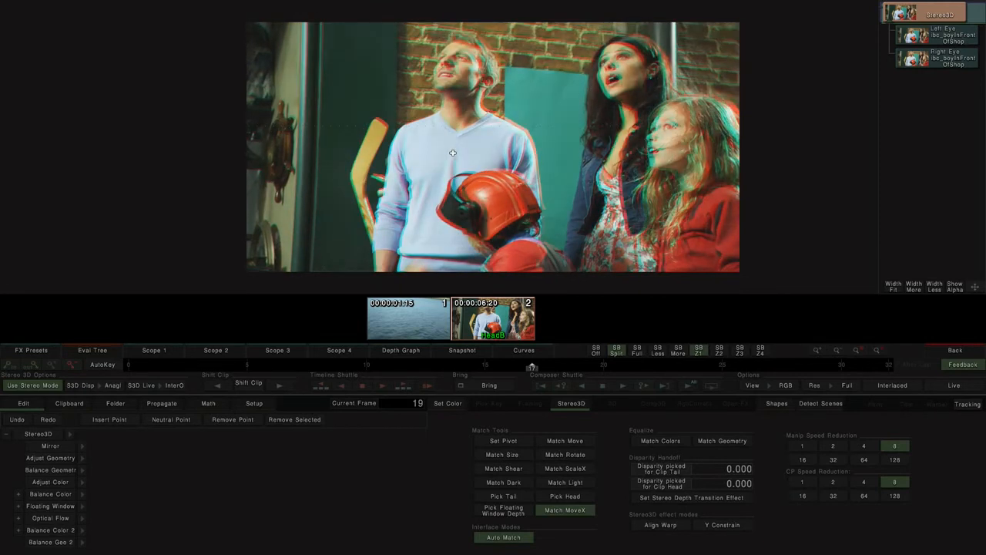
{"action": "key", "text": "a"}
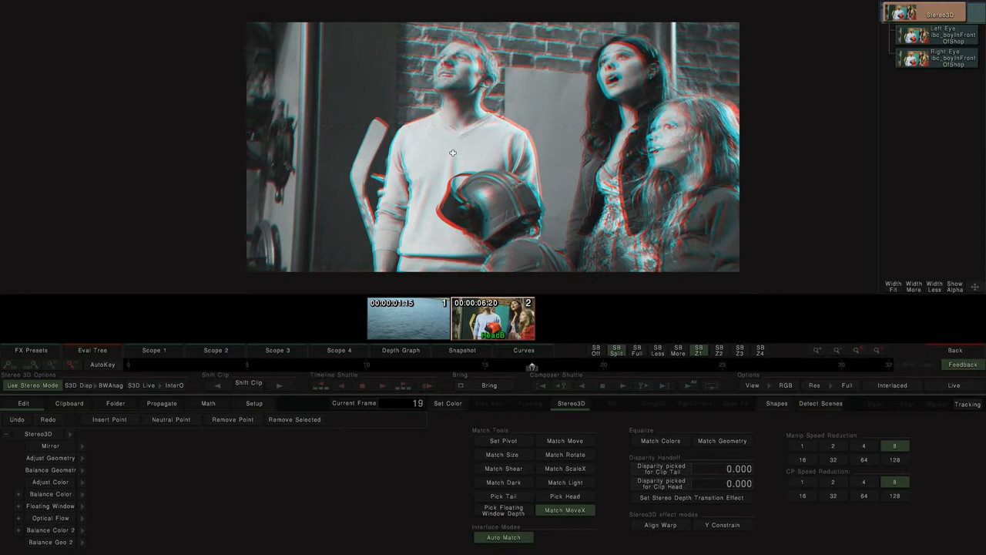
{"action": "key", "text": "a"}
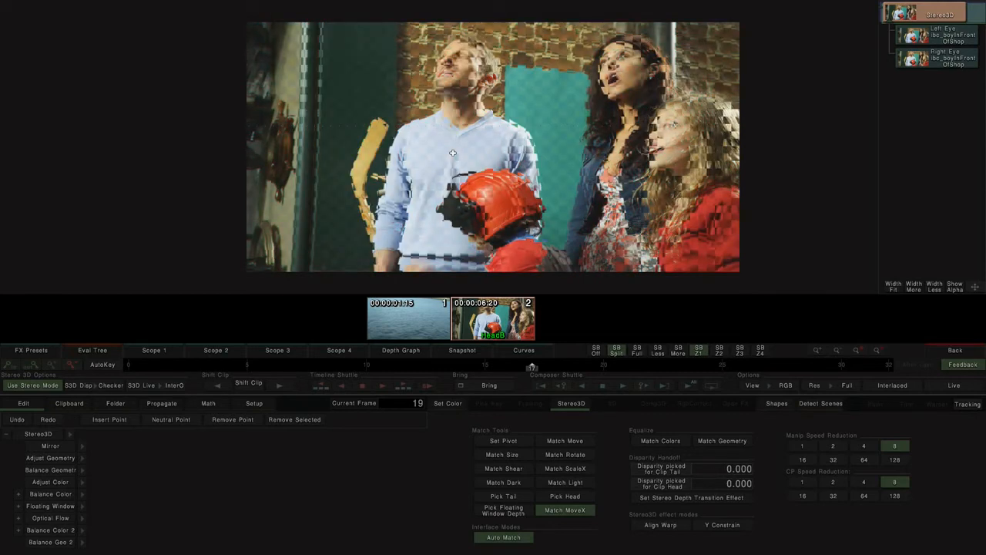
{"action": "key", "text": "a"}
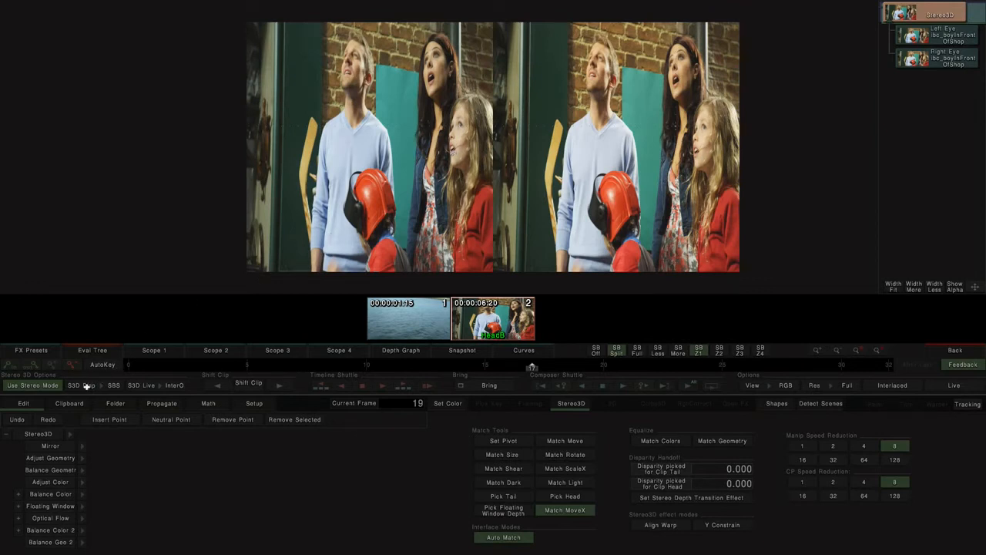
{"action": "left_click", "coordinate": [87, 386]}
{"action": "left_click", "coordinate": [94, 232]}
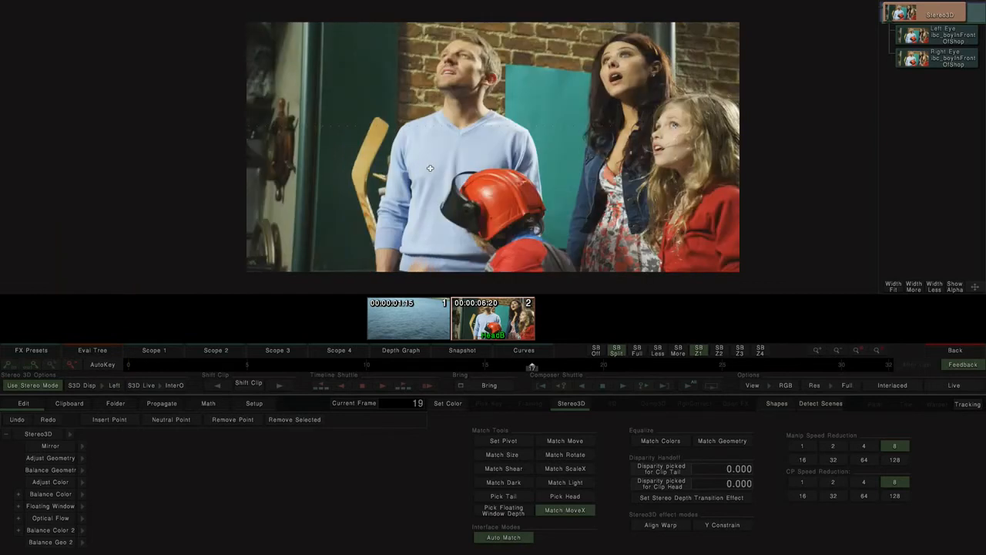
Step: Align the stereo pair with Match Geometry and compare the two eyes by alternating between them
{"action": "key", "text": "Tab"}
{"action": "key", "text": "Tab"}
{"action": "key", "text": "Tab"}
{"action": "key", "text": "Tab"}
{"action": "key", "text": "Tab"}
{"action": "left_click", "coordinate": [715, 445]}
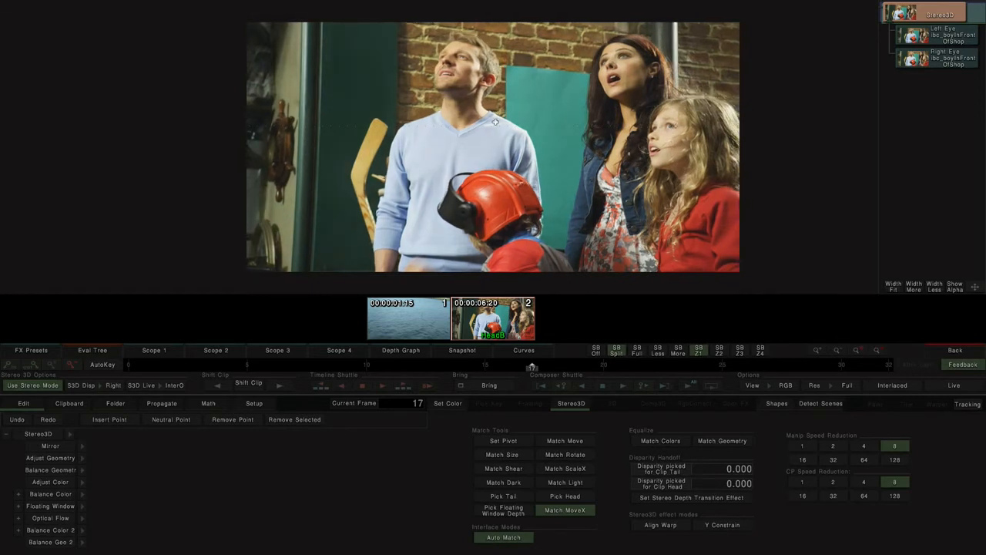
{"action": "key", "text": "Tab"}
{"action": "key", "text": "Tab"}
{"action": "key", "text": "Tab"}
{"action": "key", "text": "Tab"}
{"action": "key", "text": "Tab"}
Step: Match the two eyes horizontally on the girl's face with Match MoveX, and alternate between the eyes to check it
{"action": "key", "text": "Tab"}
{"action": "key", "text": "Tab"}
{"action": "left_click", "coordinate": [580, 511]}
{"action": "left_click", "coordinate": [673, 126]}
{"action": "key", "text": "Tab"}
{"action": "key", "text": "Tab"}
{"action": "key", "text": "Tab"}
{"action": "key", "text": "Tab"}
{"action": "key", "text": "Tab"}
{"action": "key", "text": "Tab"}
{"action": "key", "text": "Tab"}
{"action": "key", "text": "Tab"}
{"action": "key", "text": "Tab"}
{"action": "key", "text": "Tab"}
{"action": "key", "text": "Tab"}
{"action": "key", "text": "Tab"}
{"action": "key", "text": "Tab"}
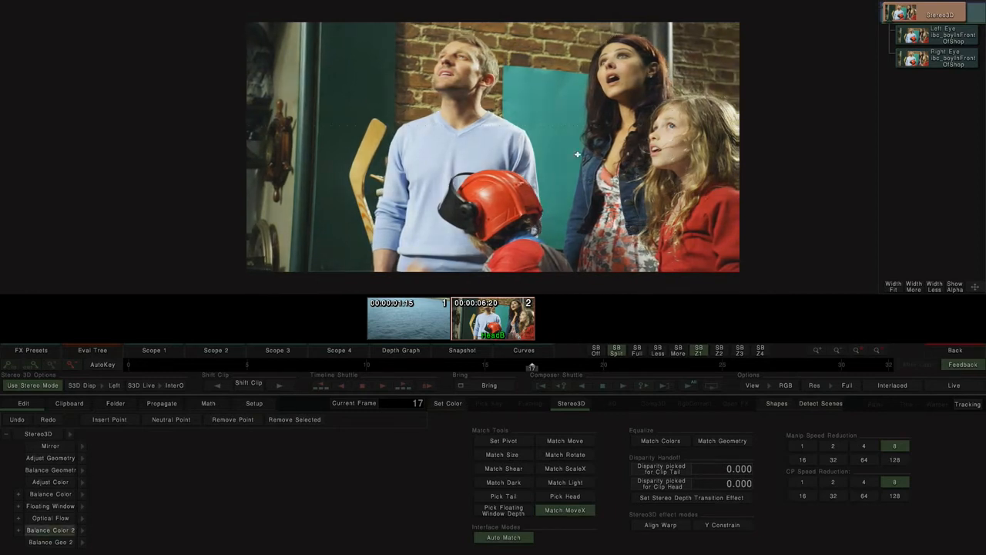
Step: Return to the timeline and leave empty tracks between the Stereo3D effect, the left-eye clip and the right-eye clip
{"action": "left_click", "coordinate": [934, 349]}
{"action": "left_click", "coordinate": [577, 222]}
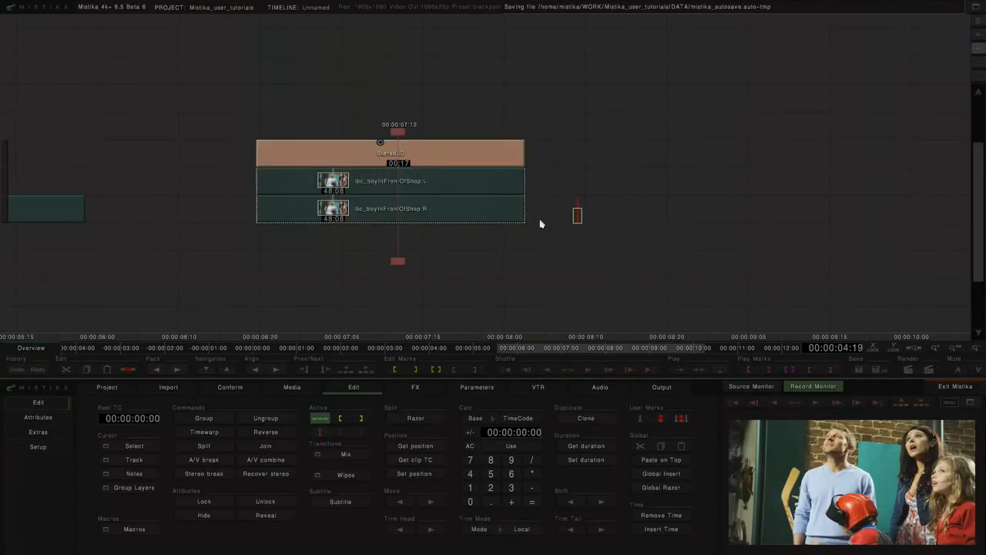
{"action": "left_click", "coordinate": [486, 162]}
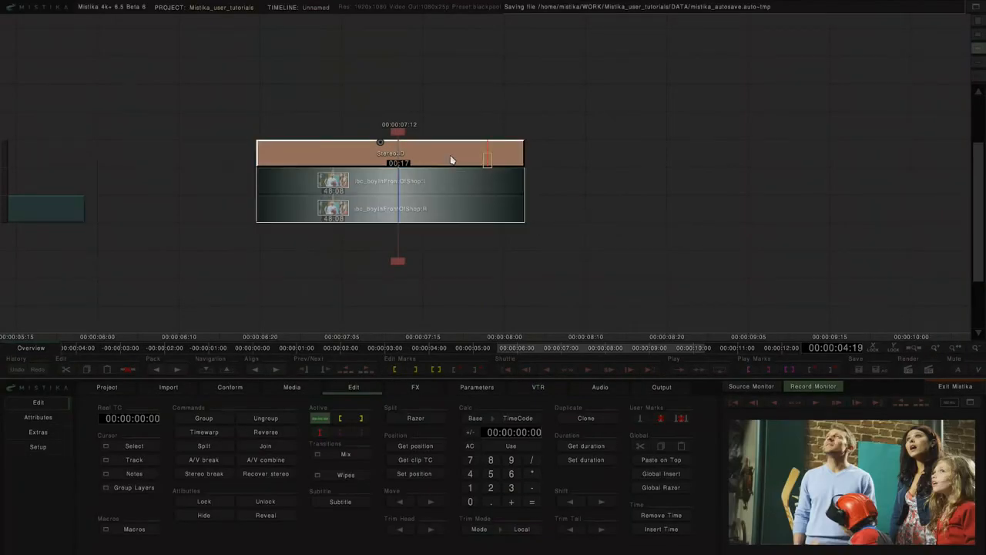
{"action": "left_click_drag", "start_coordinate": [452, 159], "coordinate": [458, 127]}
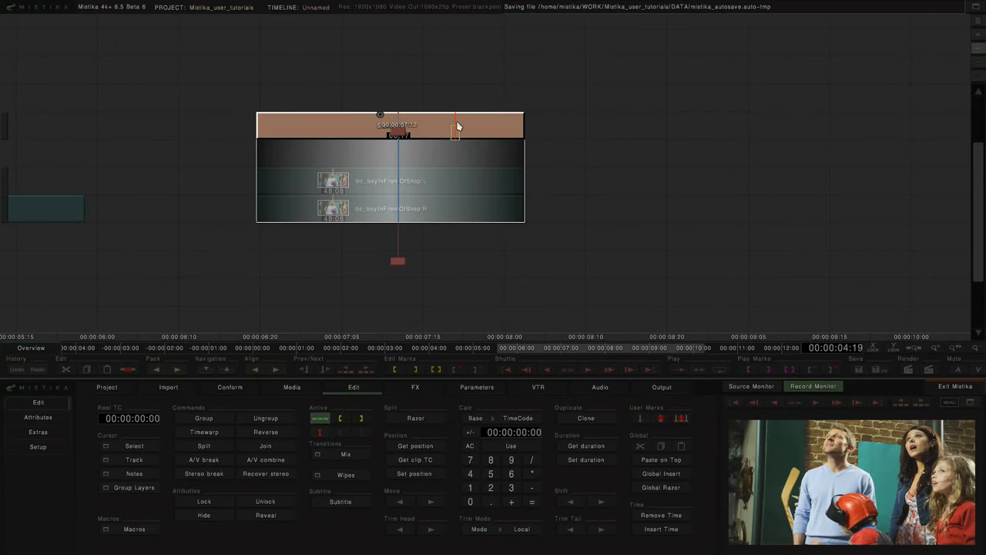
{"action": "left_click_drag", "start_coordinate": [458, 125], "coordinate": [460, 97]}
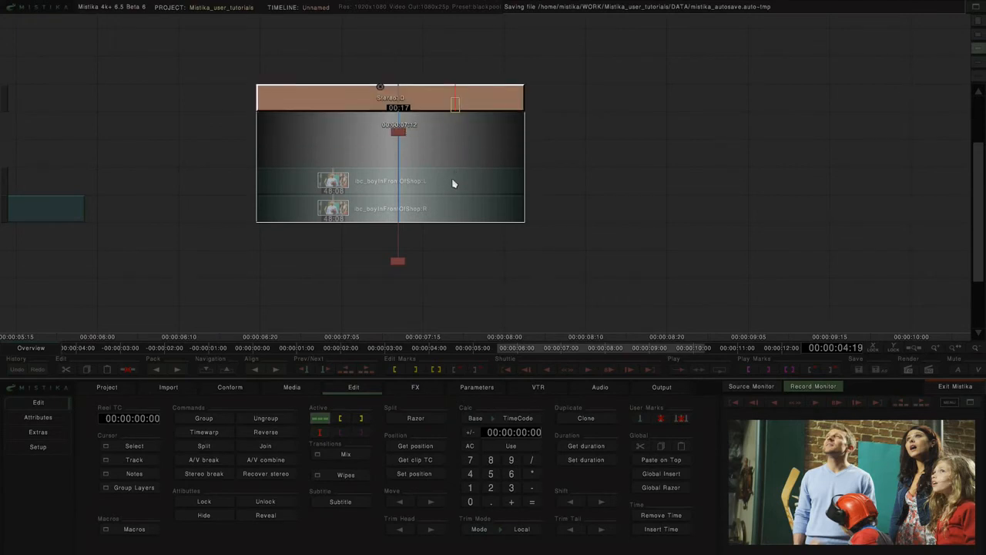
{"action": "scroll", "coordinate": [603, 168], "scroll_direction": "up", "scroll_amount": 1}
Step: Add an RGBCorrect effect above the right-eye clip, above the left-eye clip and above the Stereo3D effect
{"action": "left_click", "coordinate": [465, 273]}
{"action": "left_click", "coordinate": [415, 386]}
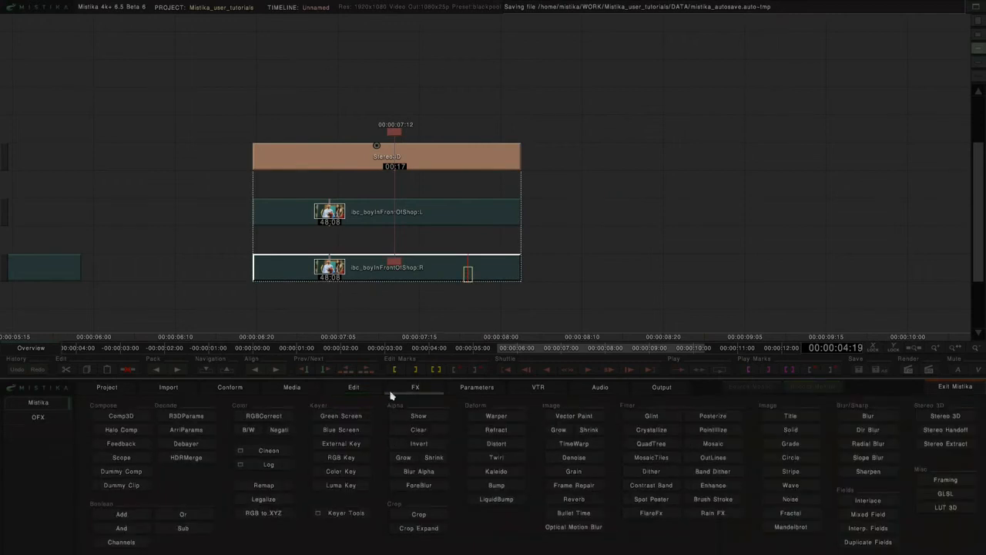
{"action": "left_click", "coordinate": [247, 418]}
{"action": "left_click", "coordinate": [434, 211]}
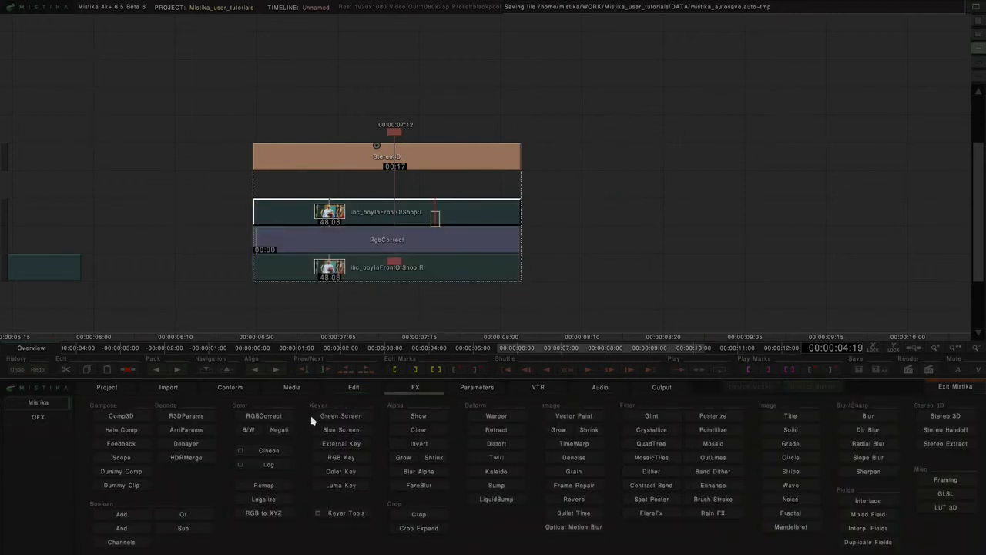
{"action": "left_click", "coordinate": [279, 419]}
{"action": "left_click", "coordinate": [420, 164]}
{"action": "left_click", "coordinate": [264, 416]}
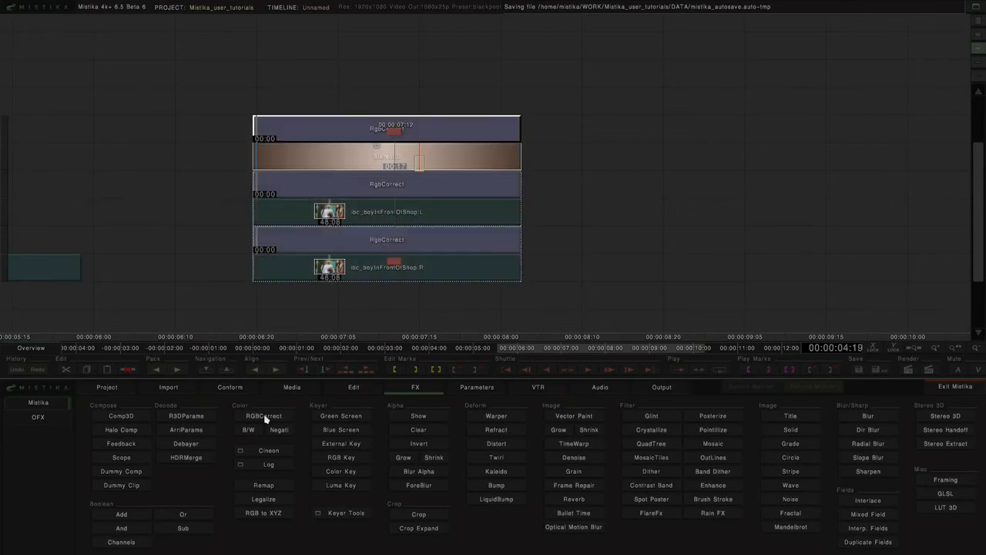
Step: Turn on Flow Monitor in the timeline monitor setup and move the playhead to 00:00:08:01 near the end of the stack
{"action": "left_click_drag", "start_coordinate": [396, 138], "coordinate": [477, 132]}
{"action": "left_click", "coordinate": [353, 387]}
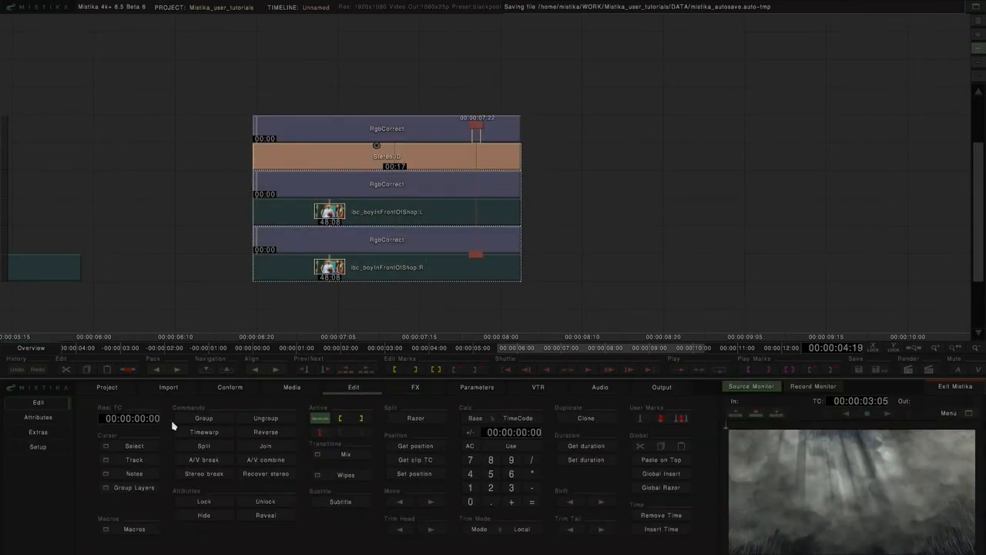
{"action": "left_click", "coordinate": [38, 433]}
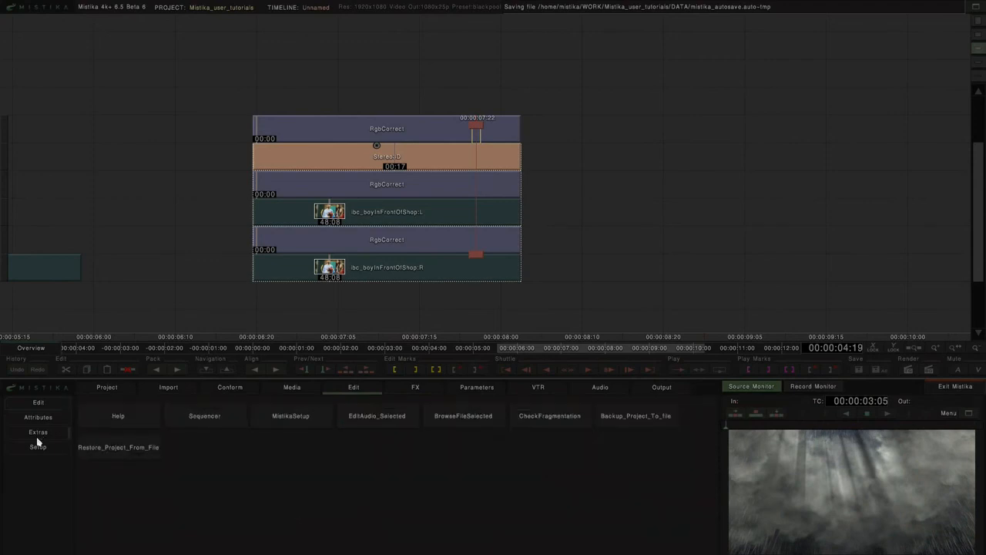
{"action": "left_click", "coordinate": [38, 447]}
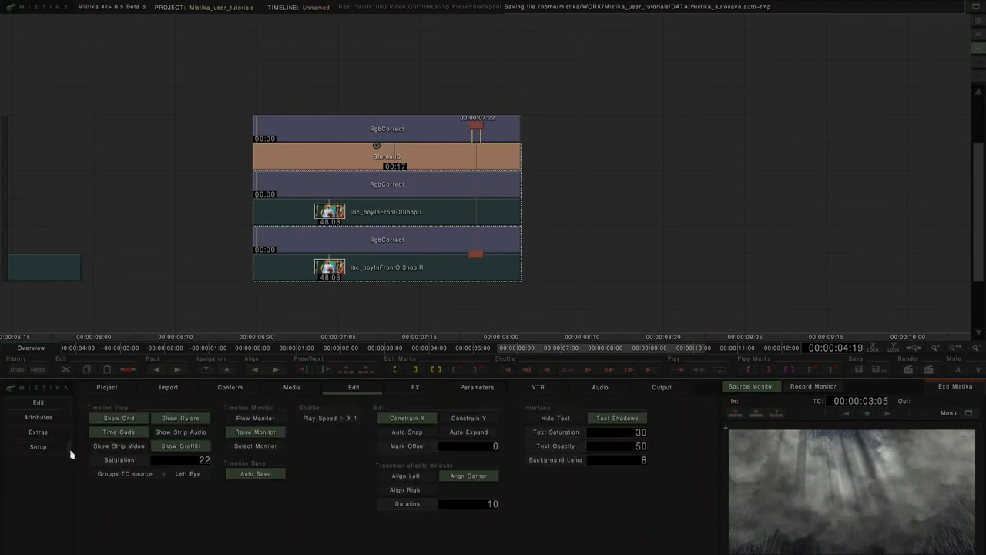
{"action": "left_click", "coordinate": [255, 418]}
{"action": "left_click_drag", "start_coordinate": [477, 125], "coordinate": [507, 120]}
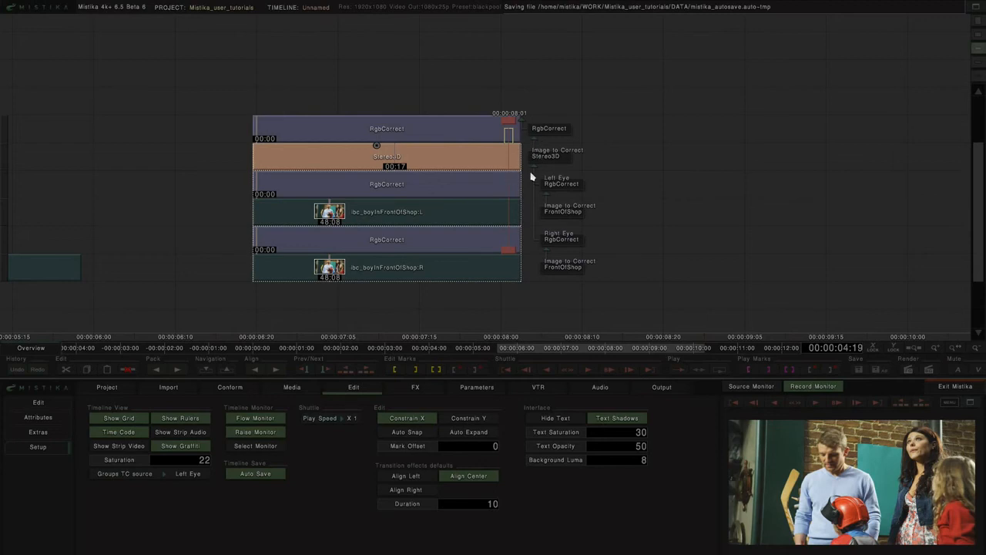
Step: Open the topmost RgbCorrect in the effects editor, display the stereo pair side by side and try a gamma adjustment on both eyes
{"action": "double_click", "coordinate": [399, 134]}
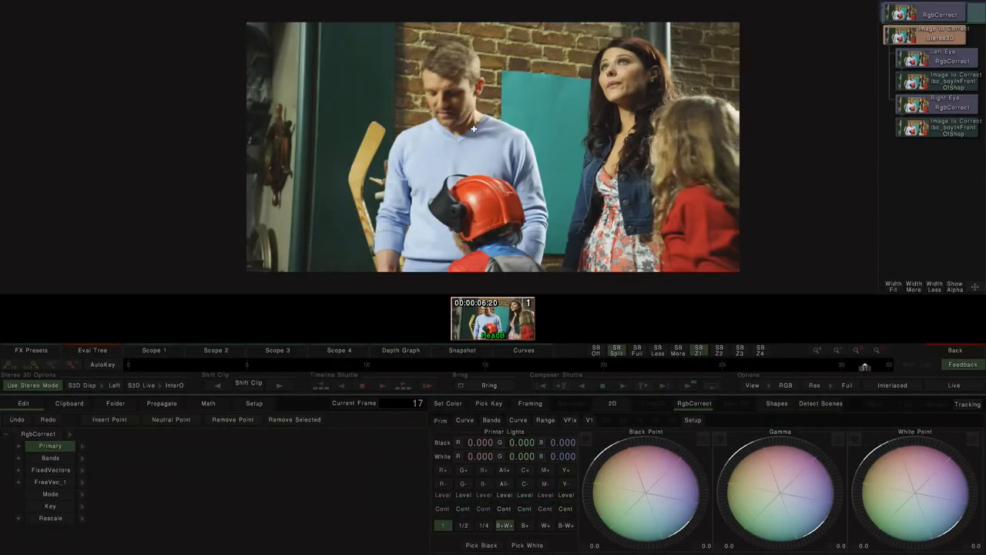
{"action": "key", "text": "s"}
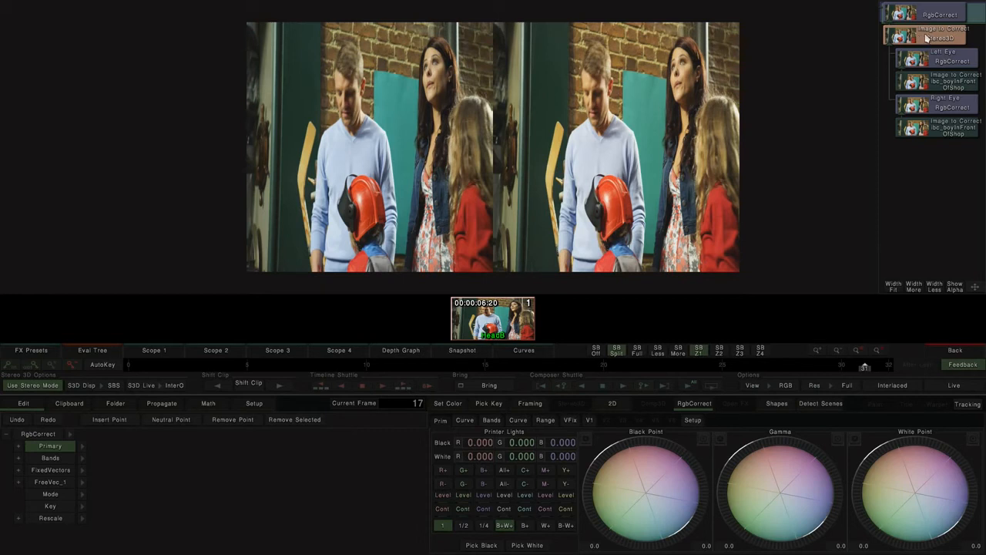
{"action": "mouse_move", "coordinate": [785, 437]}
{"action": "left_mouse_down"}
{"action": "mouse_move", "coordinate": [694, 442]}
{"action": "mouse_move", "coordinate": [724, 486]}
{"action": "mouse_move", "coordinate": [784, 440]}
{"action": "mouse_move", "coordinate": [890, 436]}
{"action": "mouse_move", "coordinate": [728, 474]}
{"action": "mouse_move", "coordinate": [736, 486]}
{"action": "mouse_move", "coordinate": [805, 443]}
{"action": "mouse_move", "coordinate": [595, 462]}
{"action": "mouse_move", "coordinate": [850, 442]}
{"action": "mouse_move", "coordinate": [754, 445]}
{"action": "mouse_move", "coordinate": [786, 440]}
{"action": "left_mouse_up"}
Step: Adjust the gamma of the per-eye RgbCorrect effects, with about -2.4 on the right eye, and return to the timeline
{"action": "left_click", "coordinate": [958, 61]}
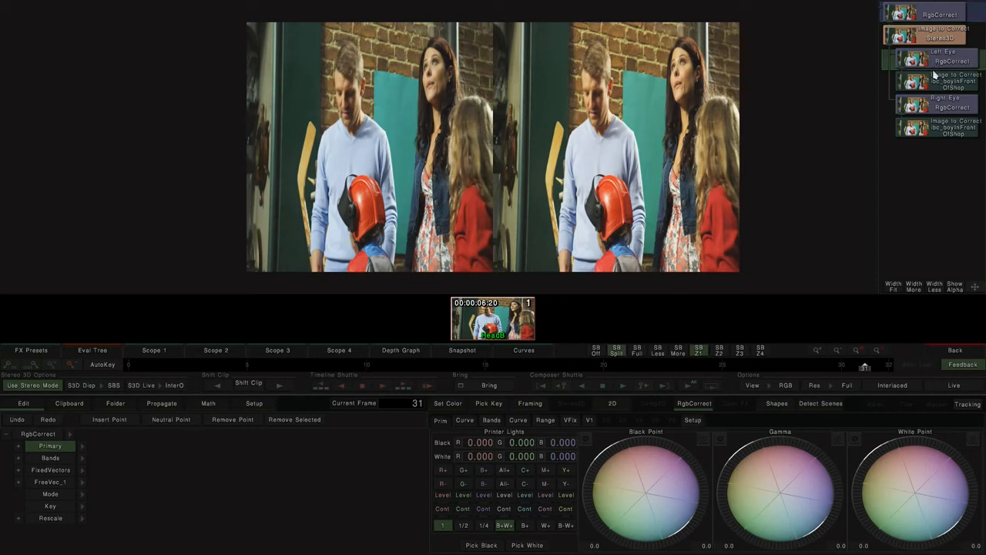
{"action": "left_click_drag", "start_coordinate": [781, 443], "coordinate": [758, 443]}
{"action": "left_click", "coordinate": [945, 112]}
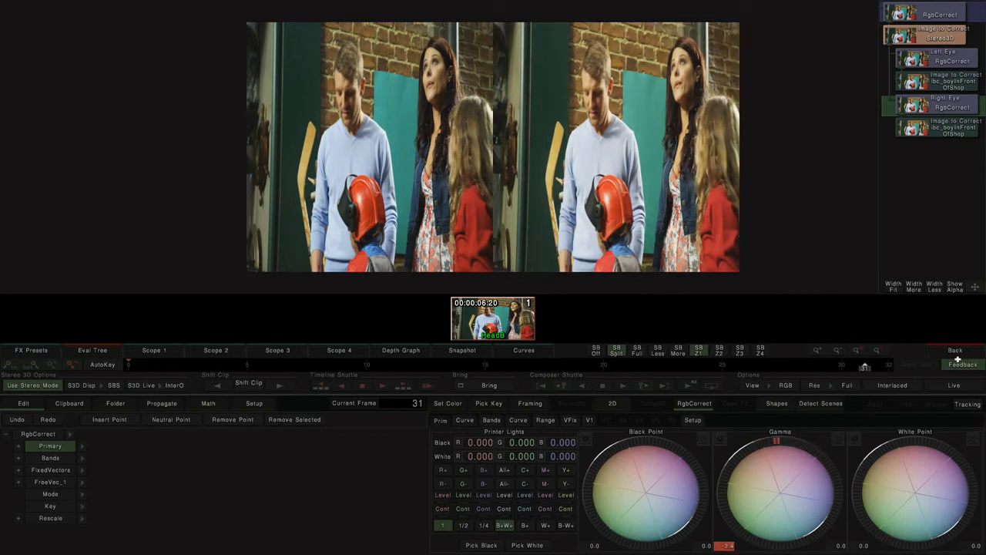
{"action": "left_click", "coordinate": [957, 351]}
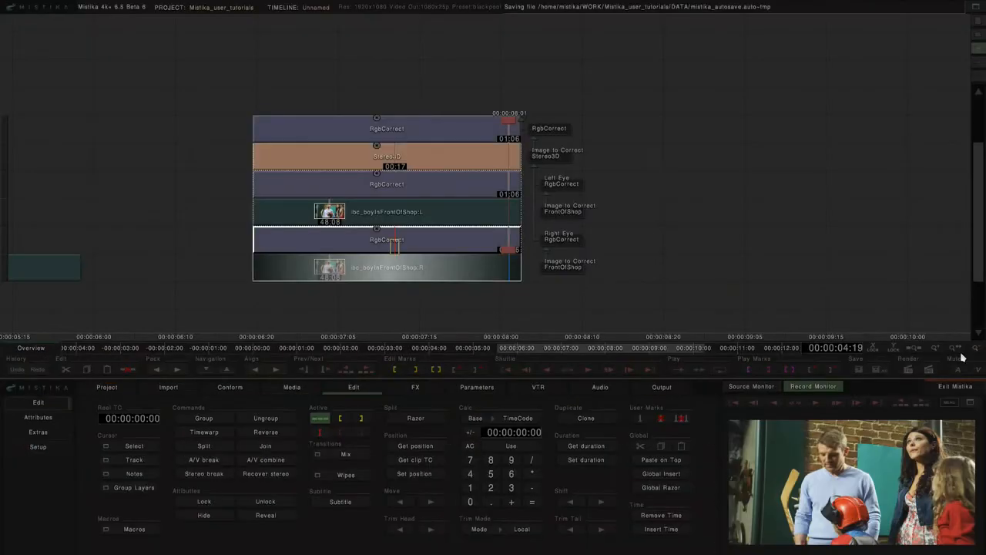
{"action": "left_click", "coordinate": [388, 274]}
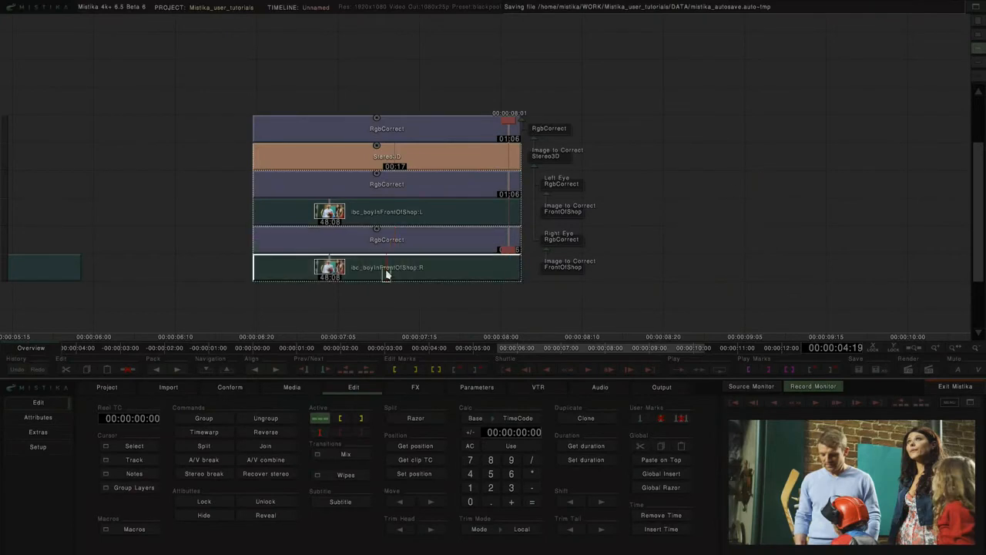
{"action": "left_click", "coordinate": [394, 159]}
{"action": "left_click", "coordinate": [404, 129]}
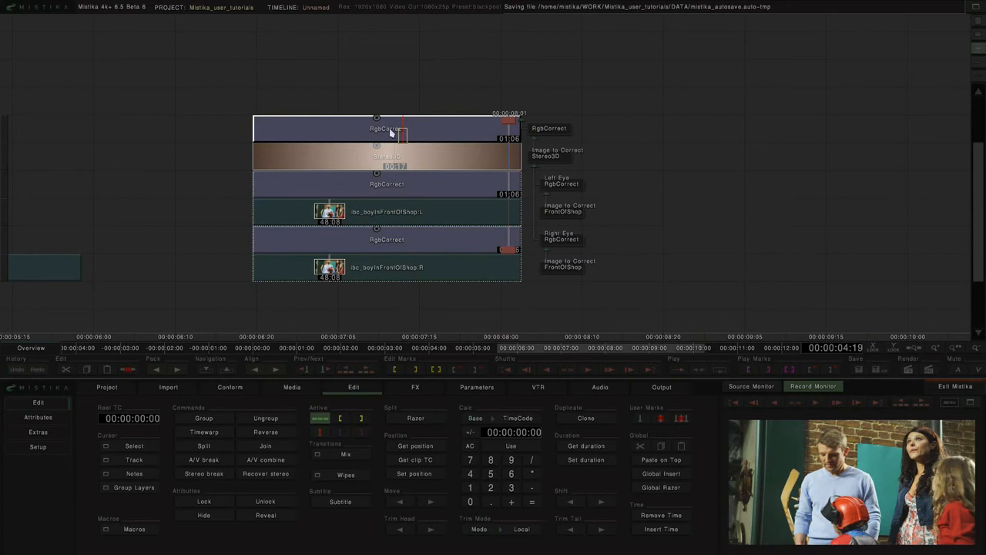
{"action": "left_click", "coordinate": [386, 185]}
{"action": "left_click", "coordinate": [391, 242]}
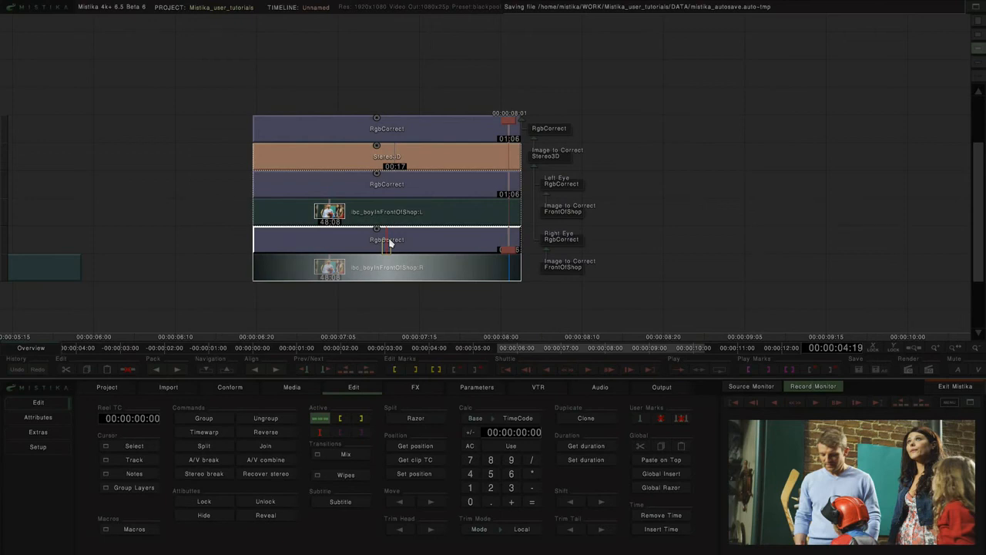
Step: Add a Blur effect on top of the RgbCorrect that sits above the Stereo3D effect
{"action": "left_click", "coordinate": [406, 134]}
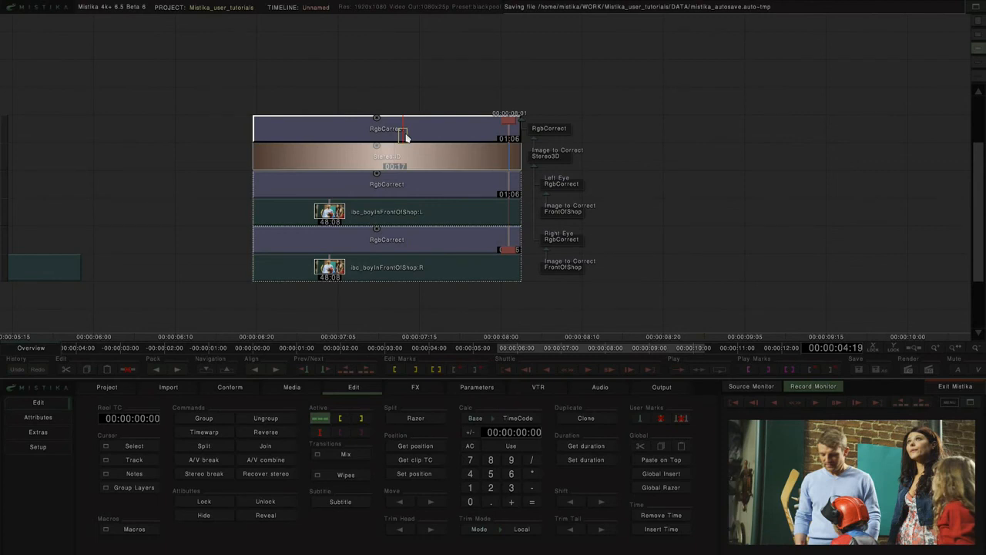
{"action": "left_click", "coordinate": [406, 390]}
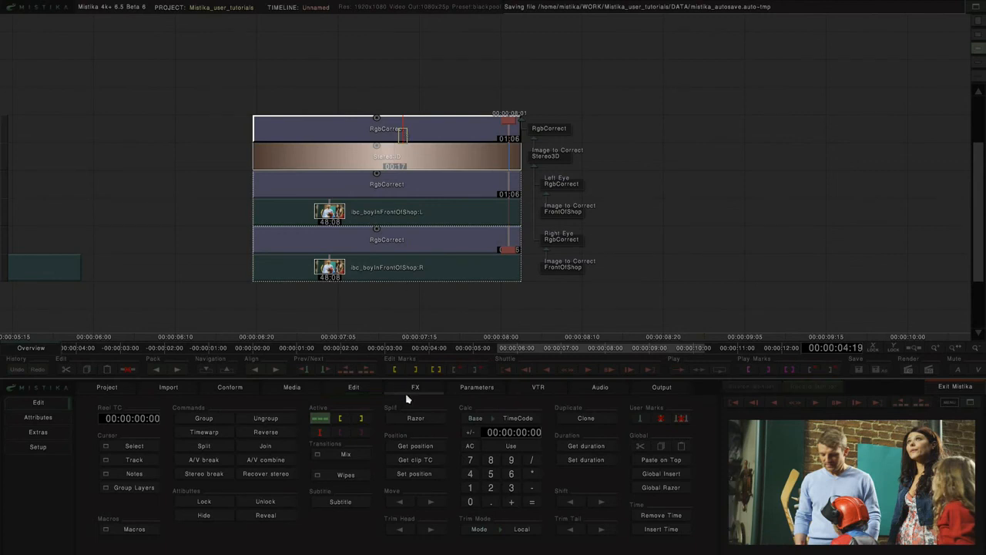
{"action": "left_click", "coordinate": [883, 419]}
{"action": "left_click", "coordinate": [683, 177]}
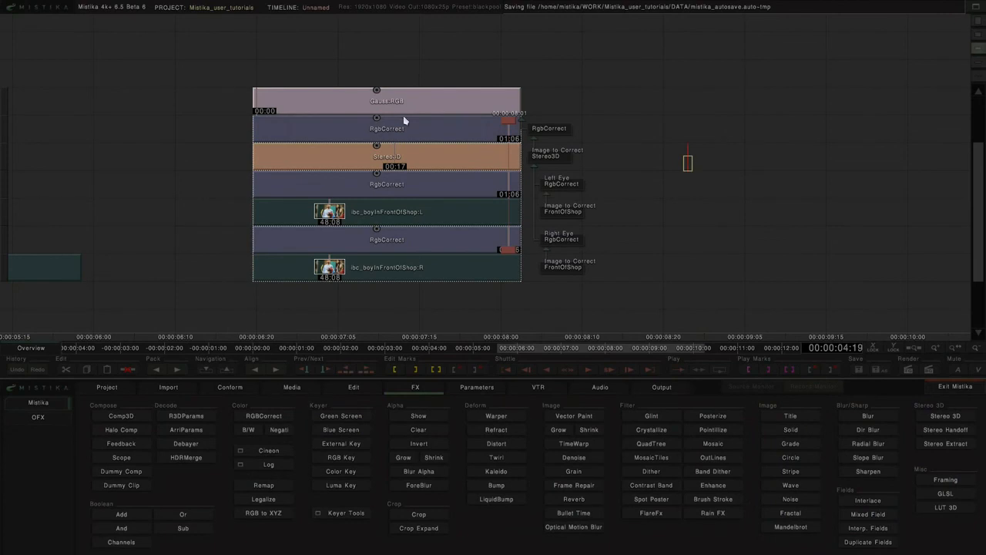
Step: Open the Gauss:RGB blur, set its radius to 100 and return to the timeline
{"action": "double_click", "coordinate": [410, 100]}
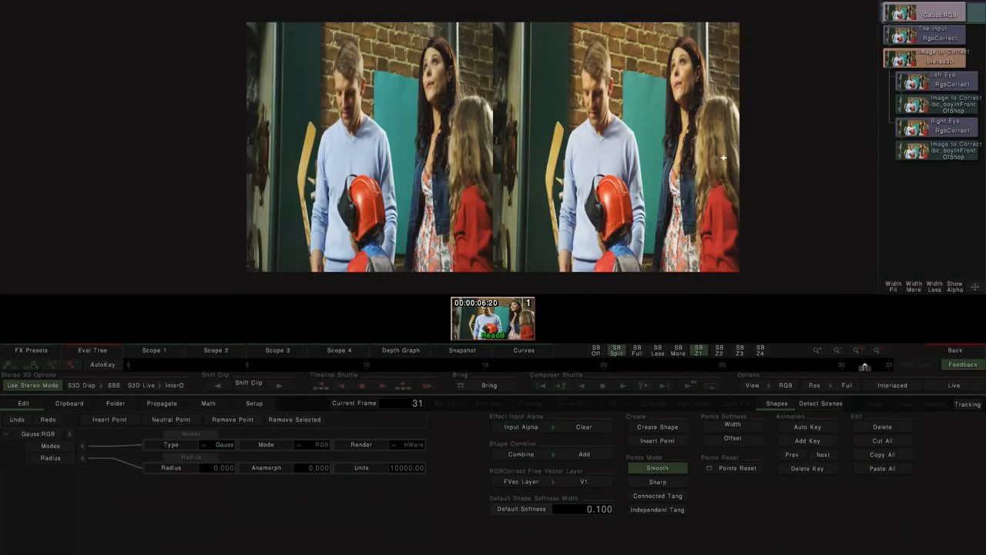
{"action": "left_click", "coordinate": [223, 472]}
{"action": "left_click_drag", "start_coordinate": [216, 470], "coordinate": [270, 471]}
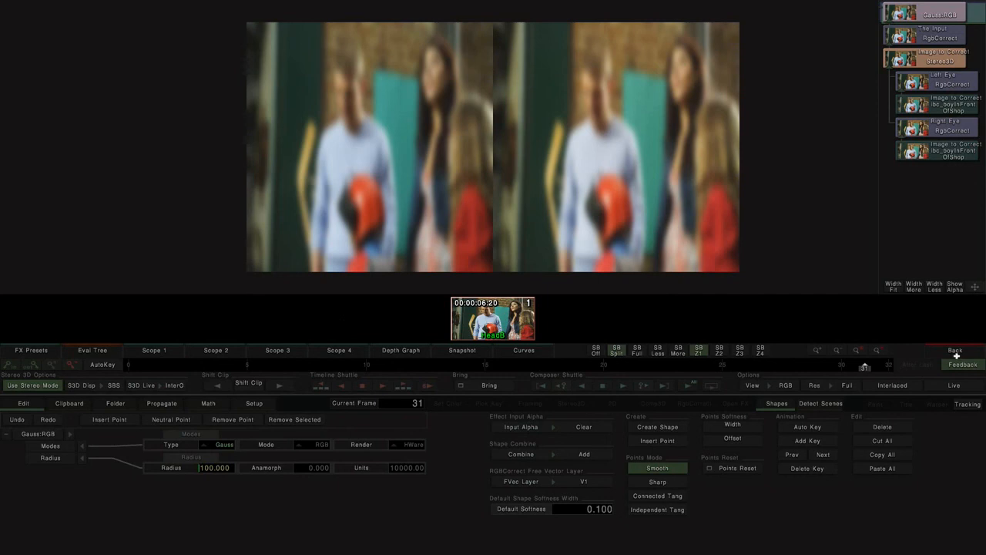
{"action": "left_click", "coordinate": [956, 352]}
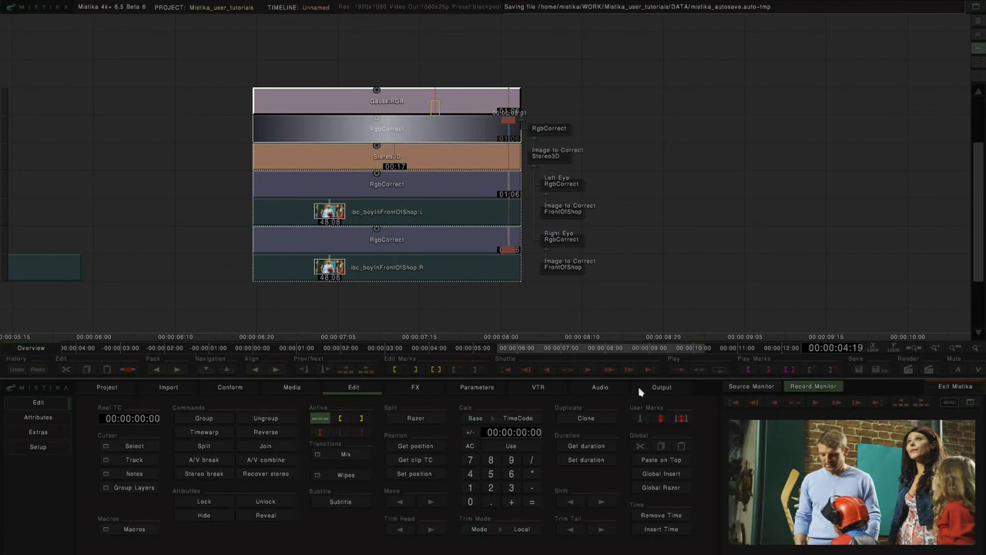
Step: Open the render output settings and list the available Stereo 3D render modes
{"action": "left_click", "coordinate": [657, 391]}
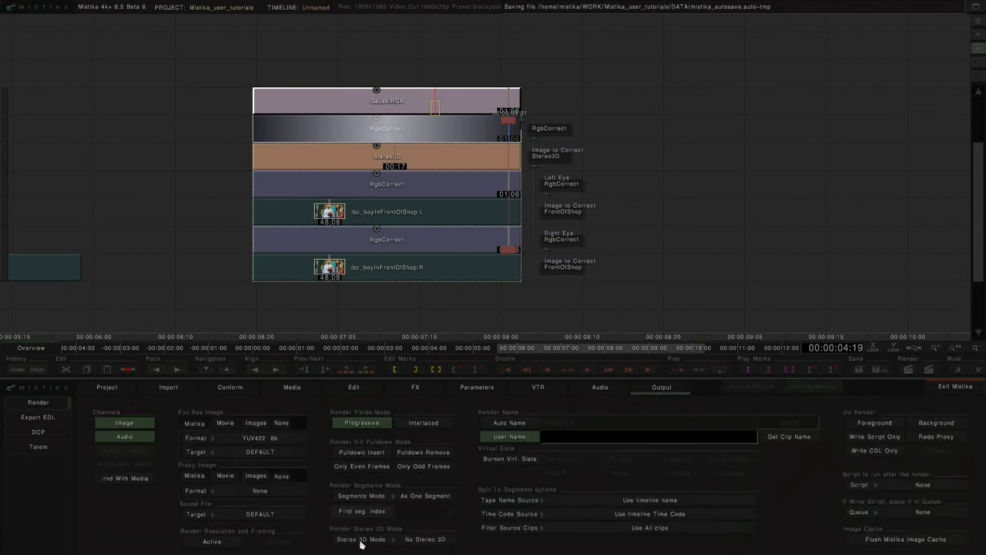
{"action": "left_click", "coordinate": [420, 540]}
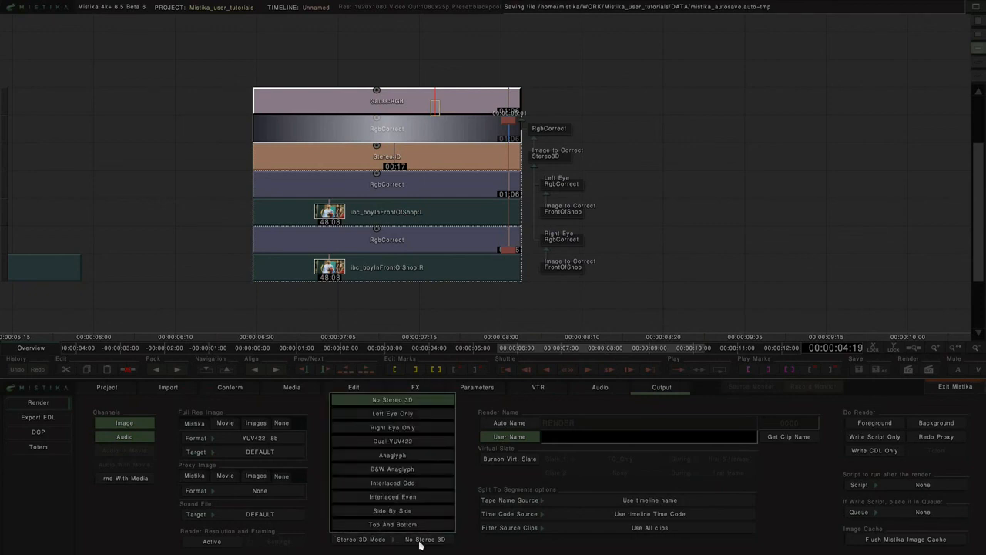